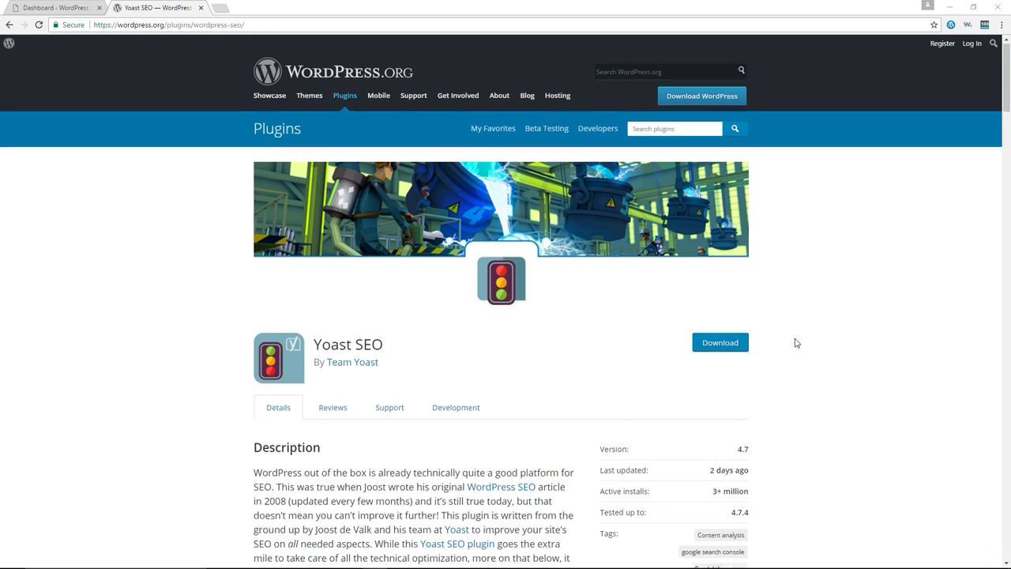
Step: Examine the Yoast SEO plugin page's active installs and ratings
scroll(795, 343, down, 2)
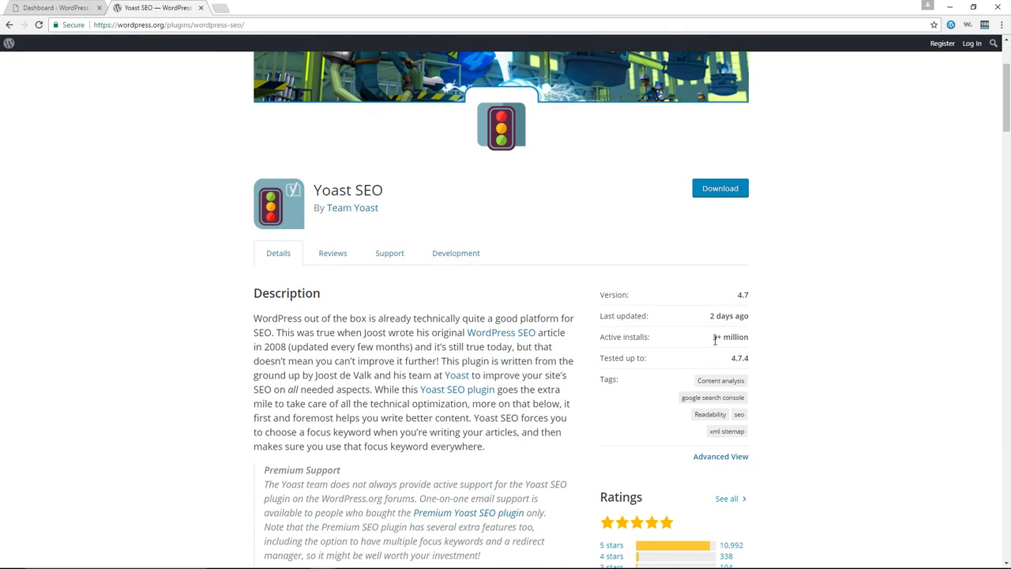
drag(714, 337, 749, 340)
scroll(818, 342, down, 1)
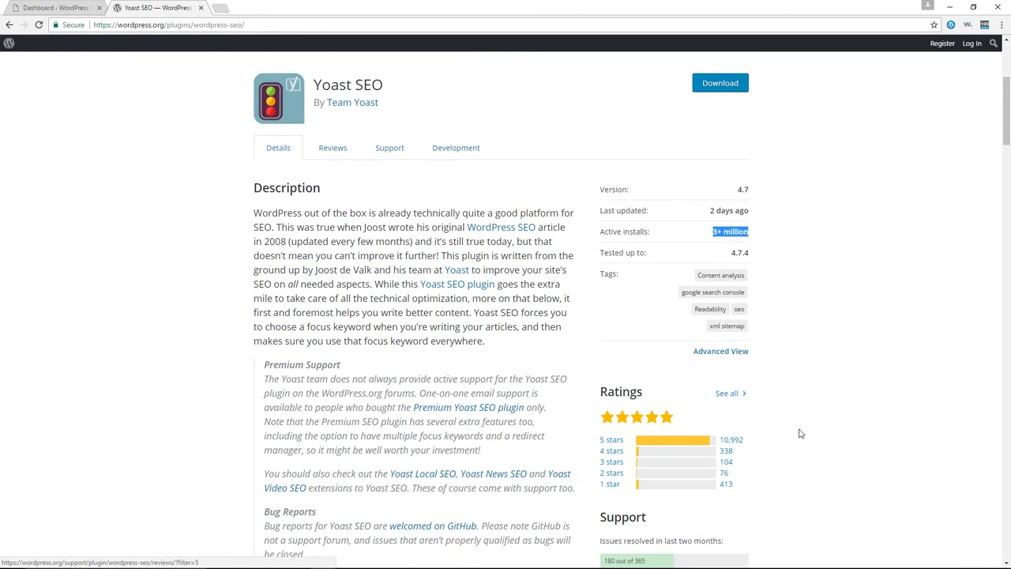
scroll(800, 433, up, 3)
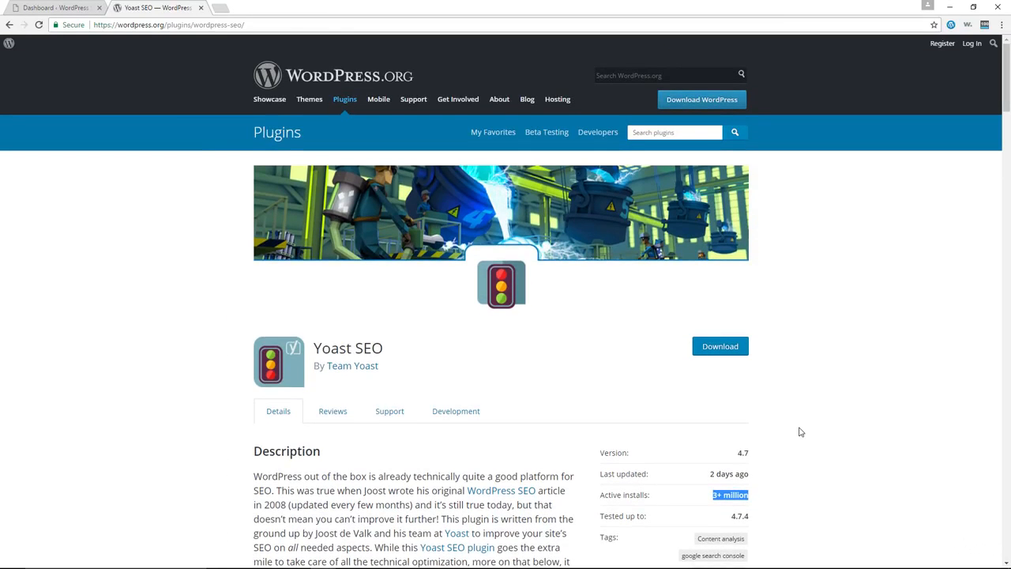
scroll(799, 433, down, 1)
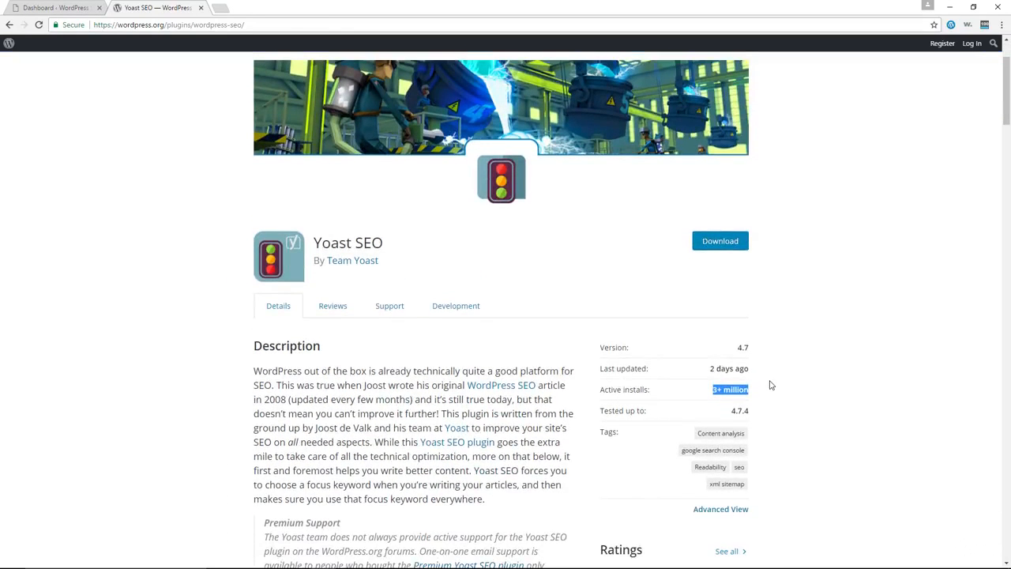
scroll(772, 384, up, 1)
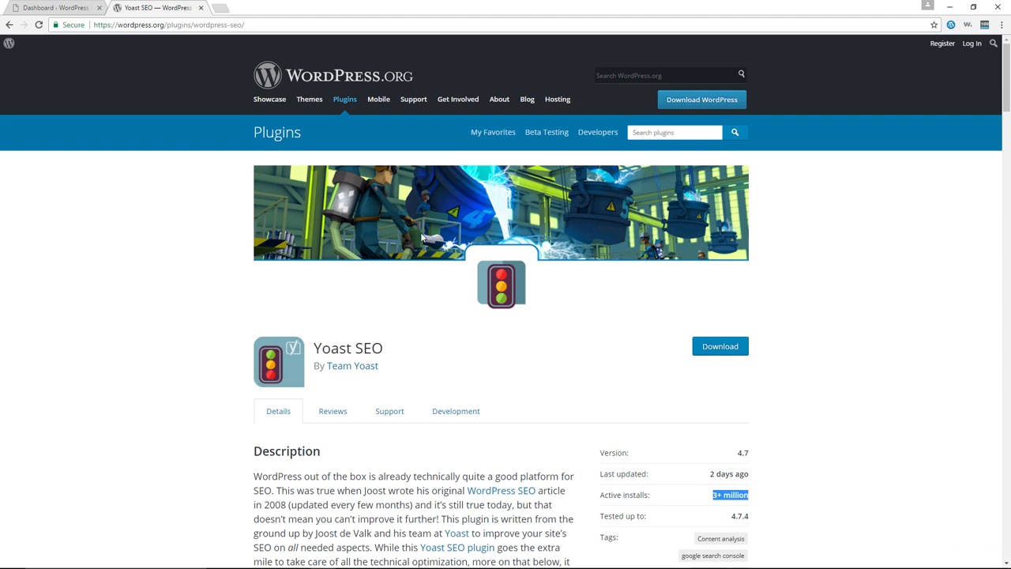
click(63, 8)
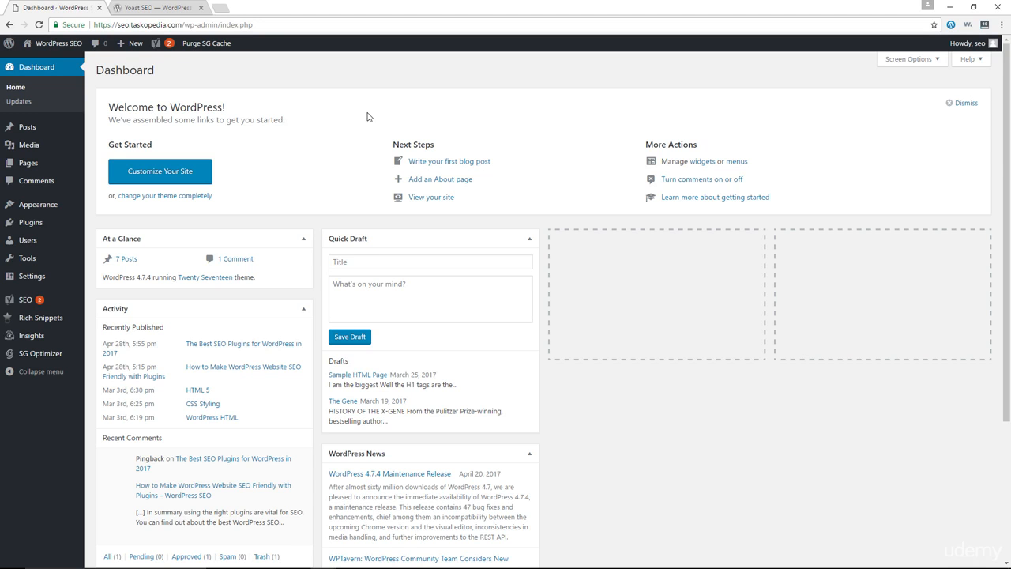
click(177, 13)
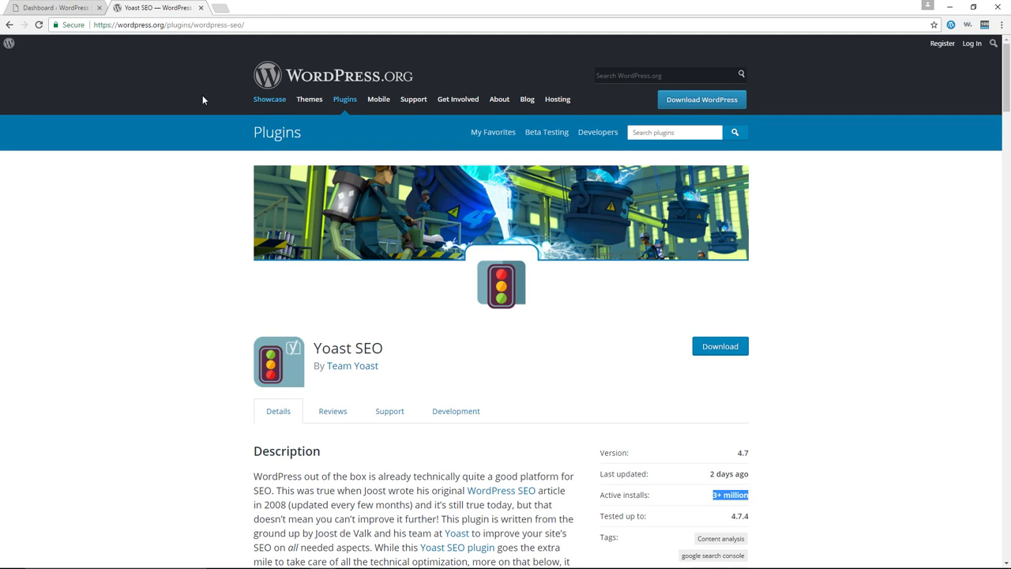
Step: Open the Yoast SEO dashboard in the site's WordPress admin and start configuring the plugin with its configuration wizard
click(68, 8)
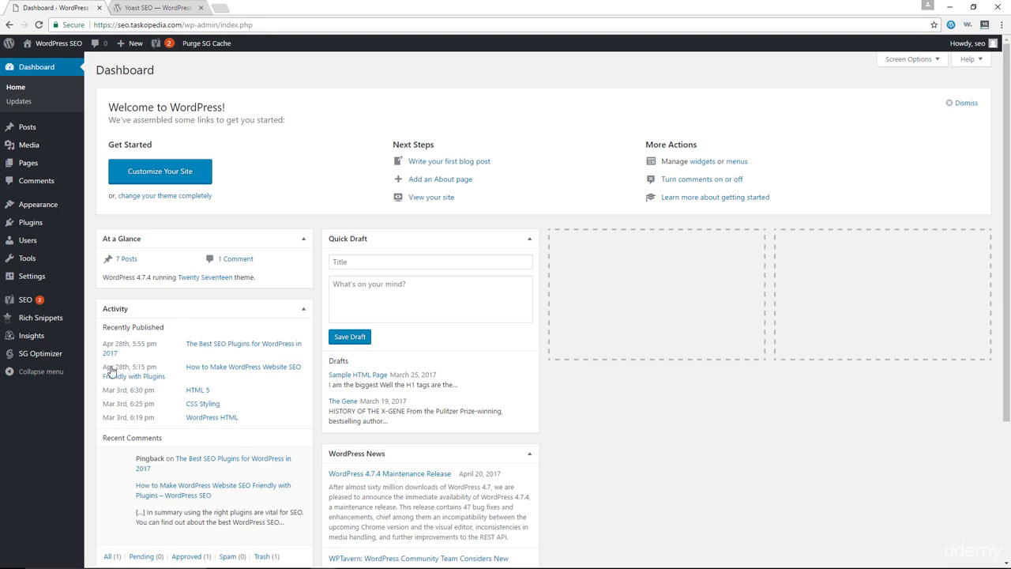
mouse_move(36, 301)
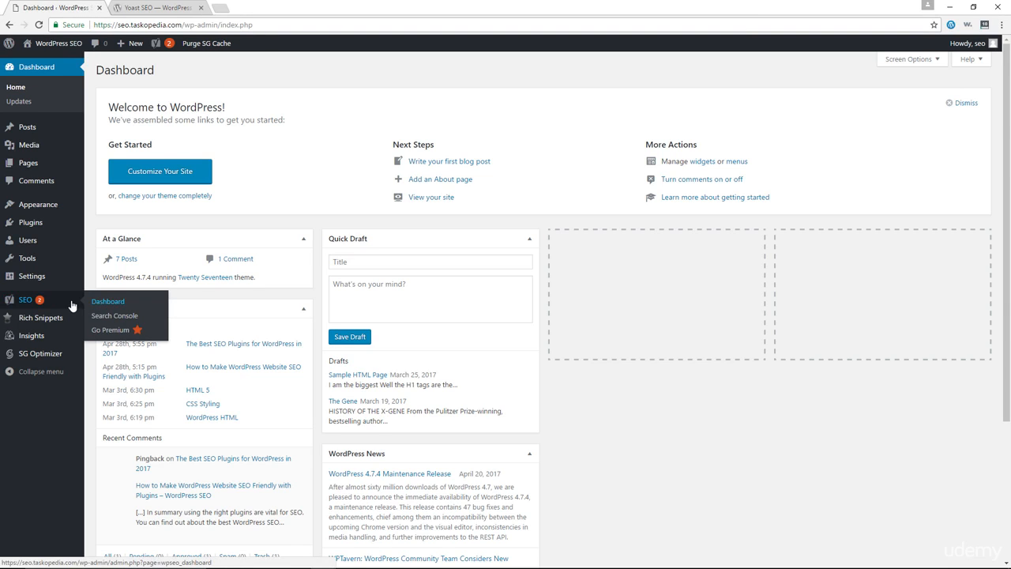
click(96, 302)
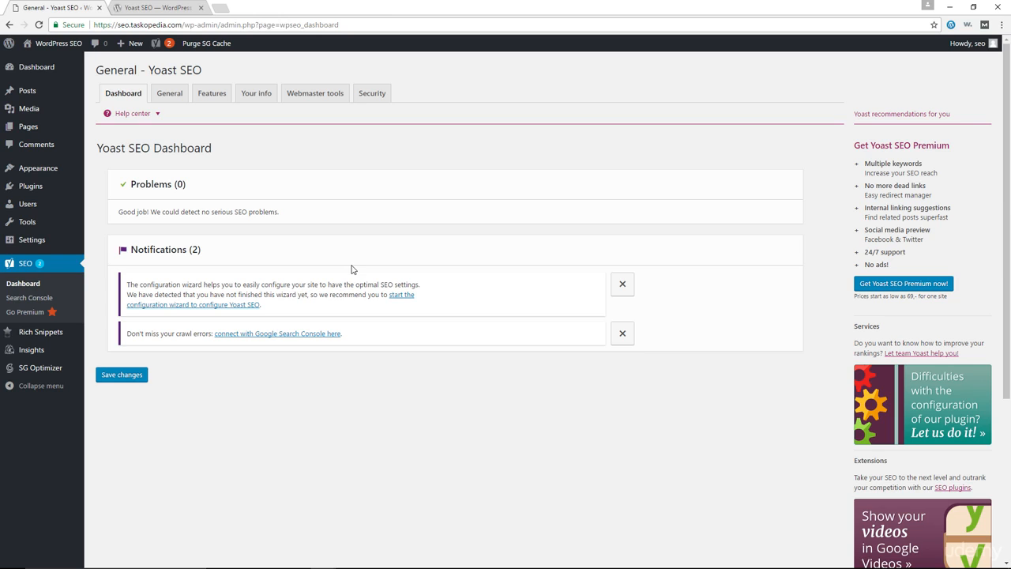
click(208, 305)
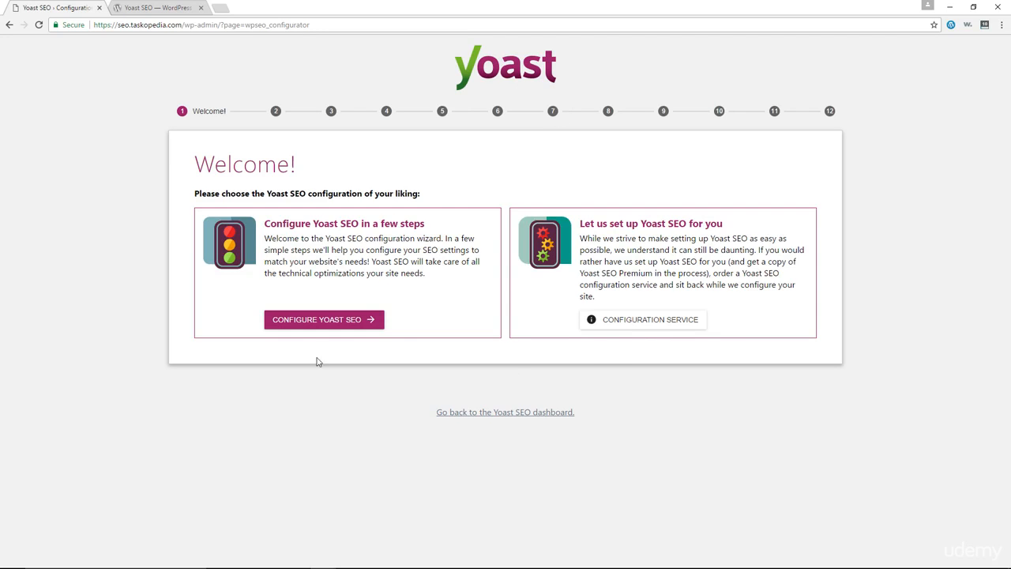
click(343, 326)
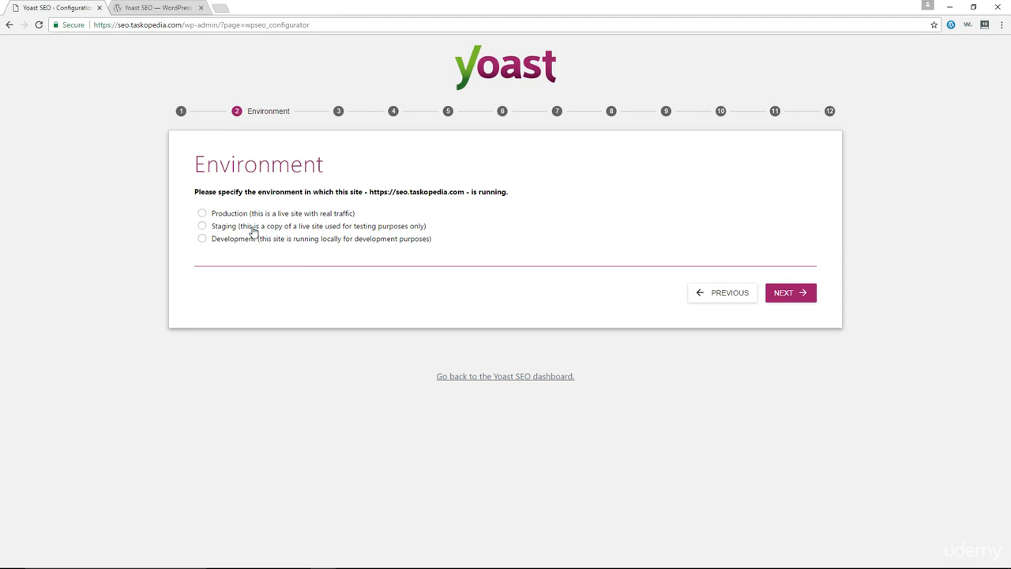
Step: Set the site's environment to Production and its site type to Blog in the configuration wizard
click(219, 215)
click(788, 296)
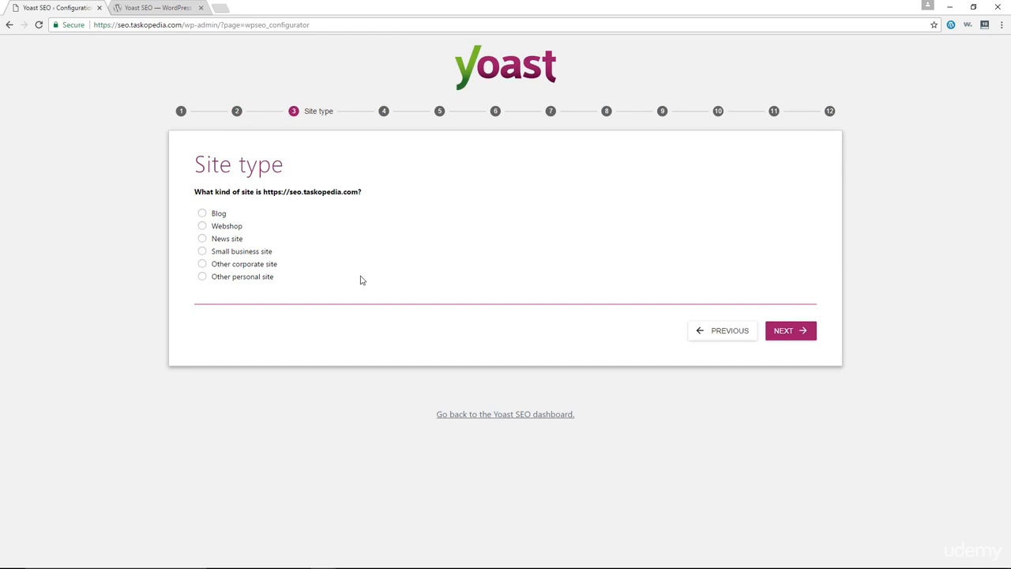
click(215, 214)
click(791, 331)
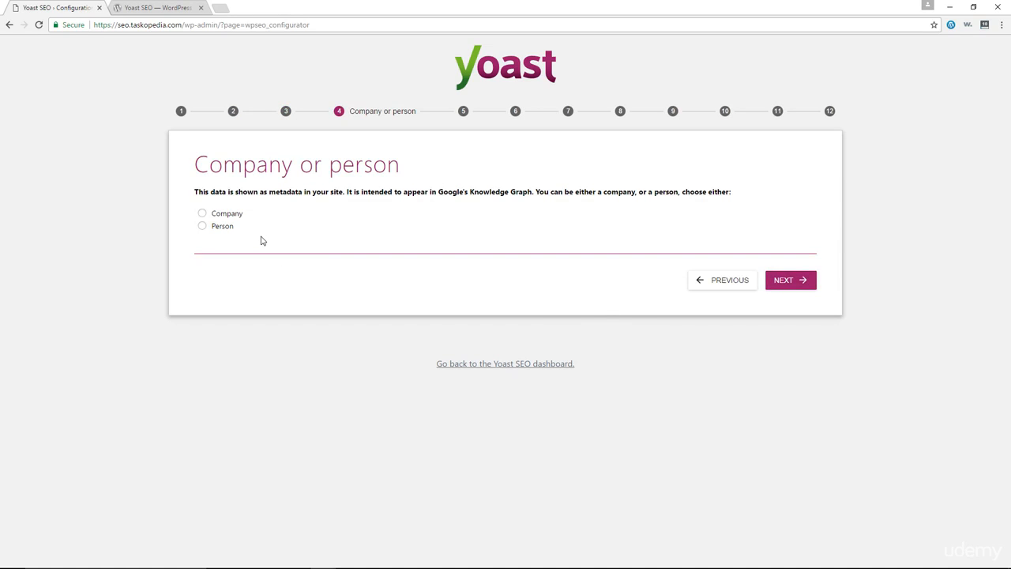
Step: Identify the site as belonging to a Person, enter the person's name, and continue to the social profiles
click(217, 228)
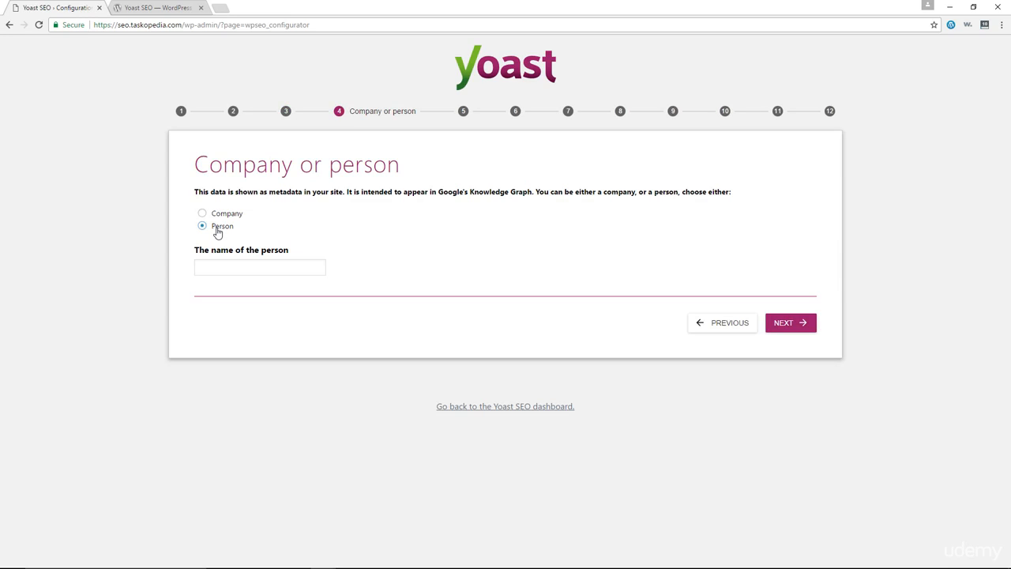
click(269, 261)
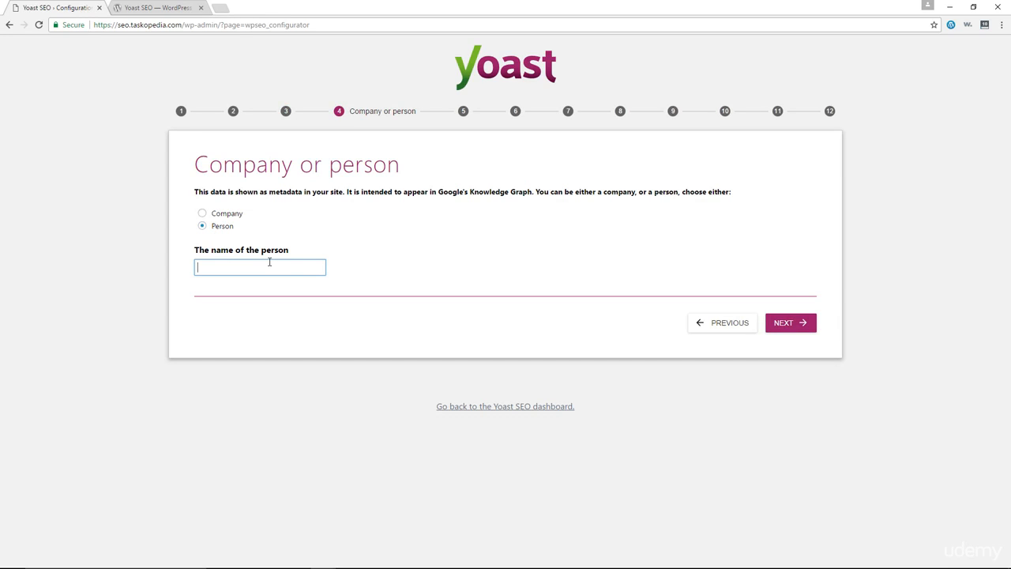
text(Alex)
click(790, 324)
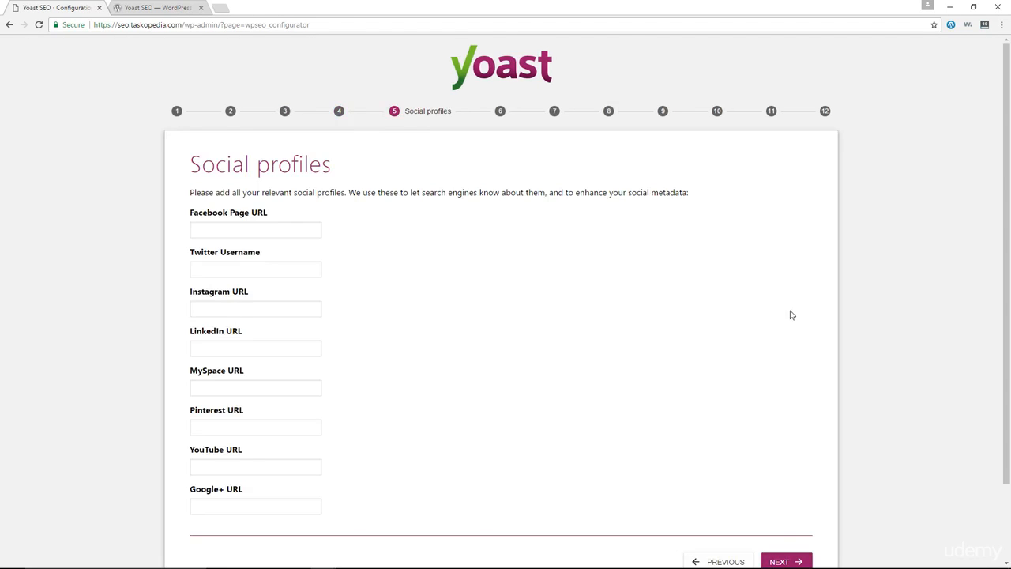
Step: Leave the social profiles blank and accept the preset post type visibility and the No answer for multiple authors
scroll(441, 238, down, 1)
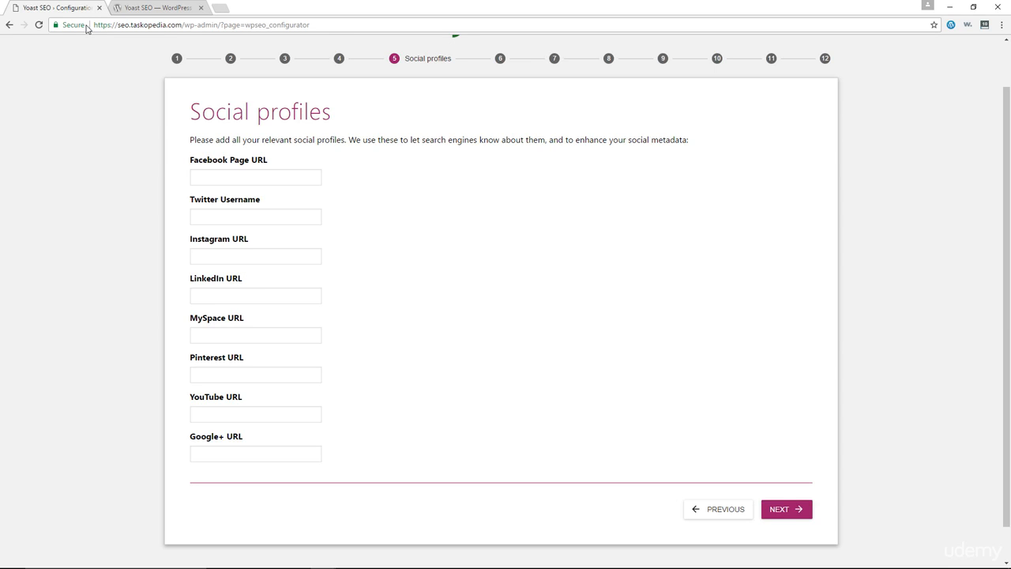
click(786, 511)
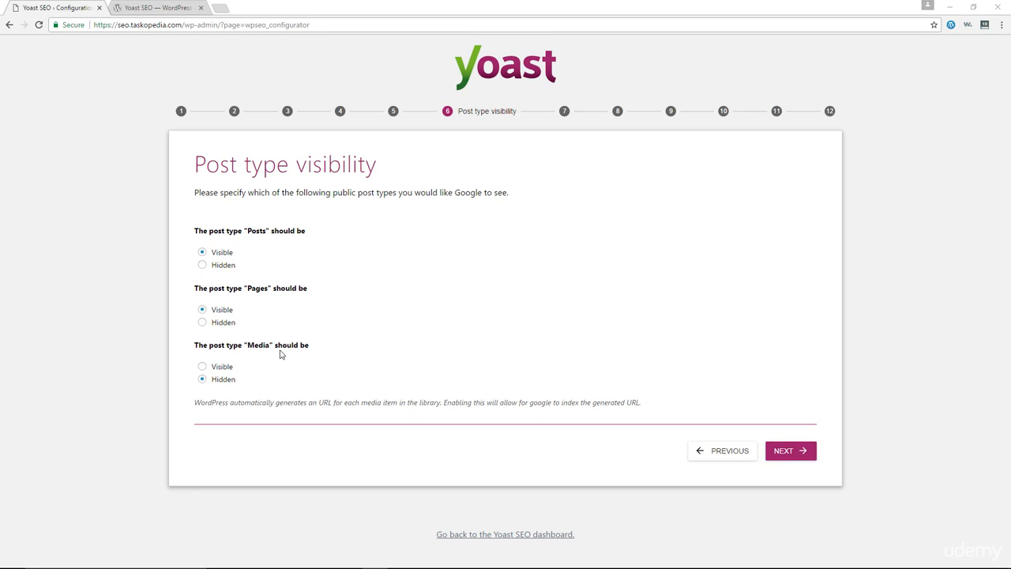
click(790, 452)
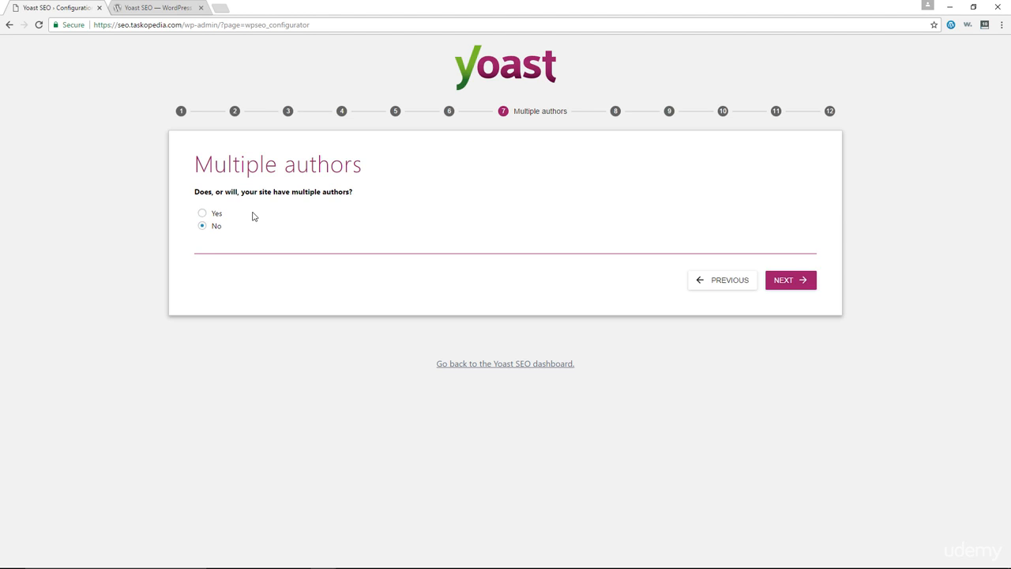
click(787, 291)
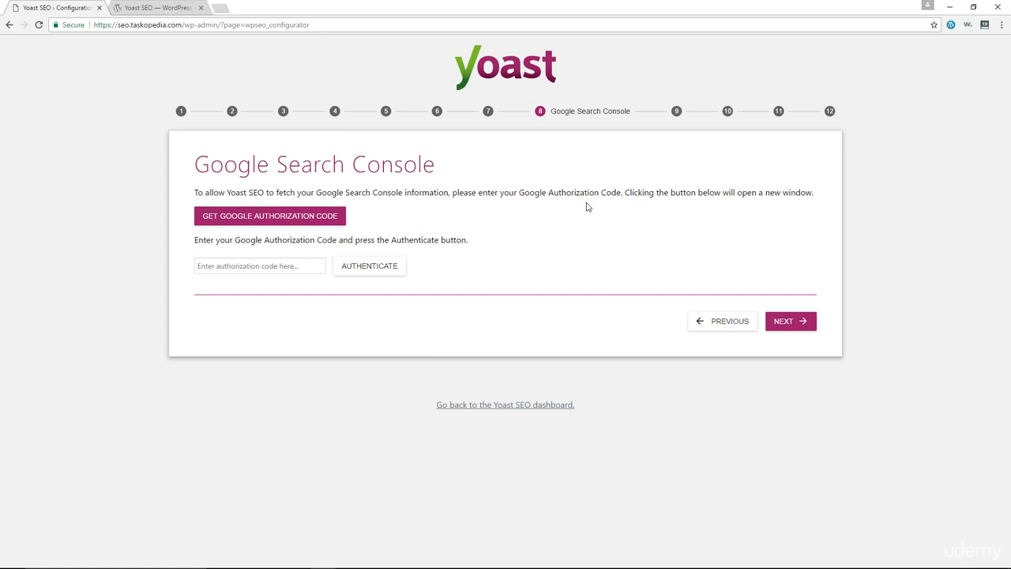
Step: Request a Google authorization code, choose the Google account, and allow Yoast SEO to manage its Search Console data
click(260, 225)
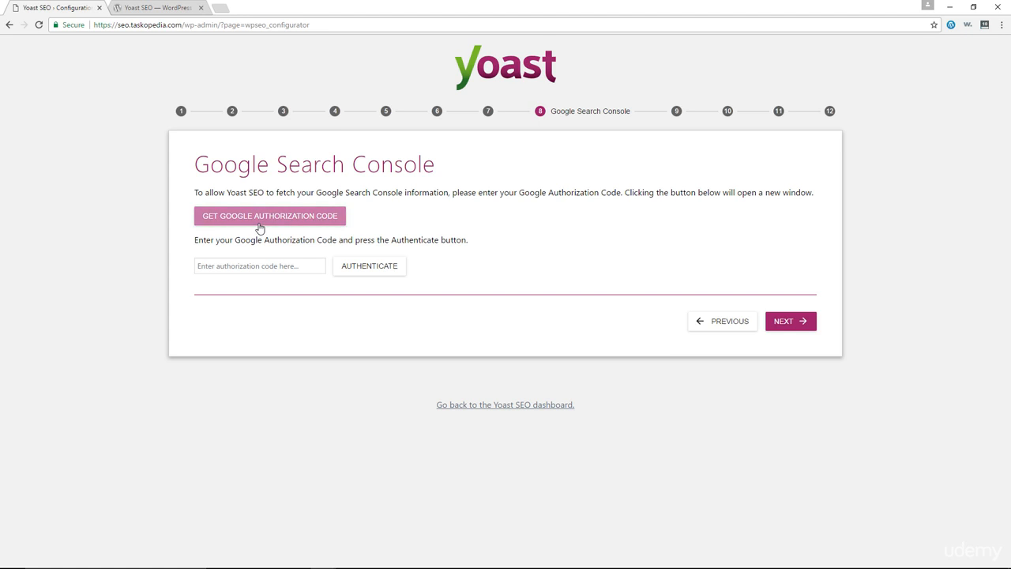
click(317, 219)
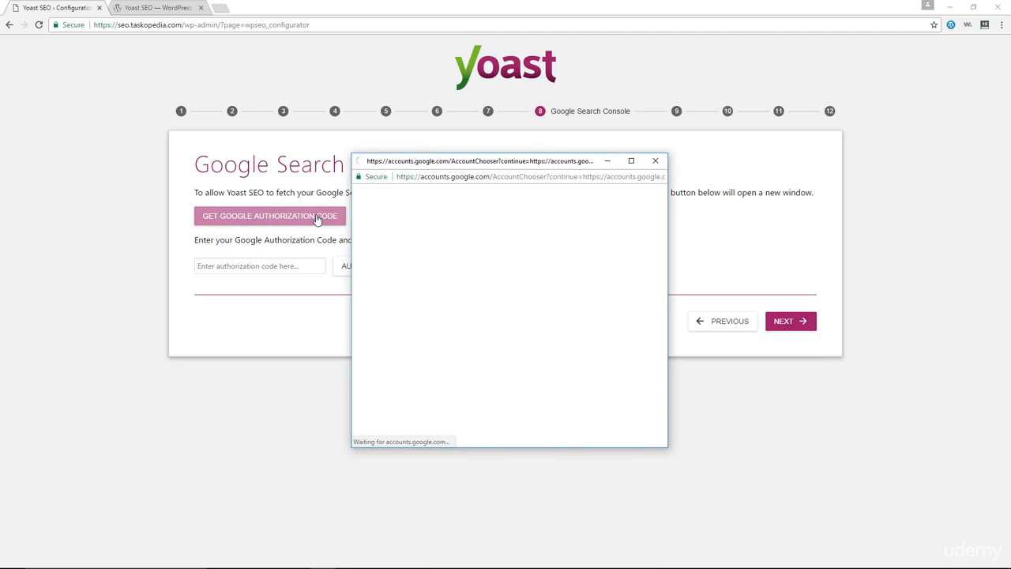
click(508, 276)
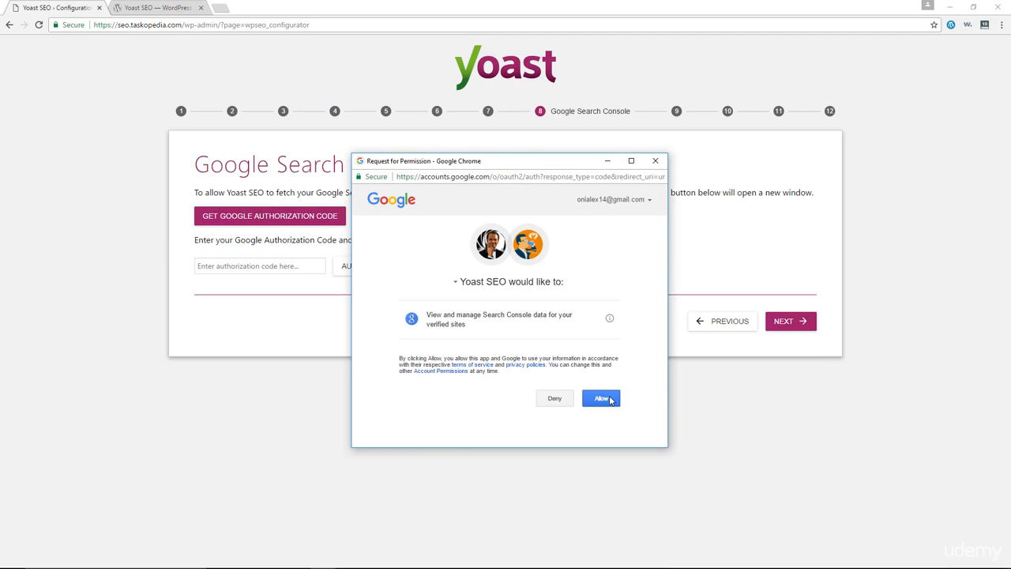
click(609, 399)
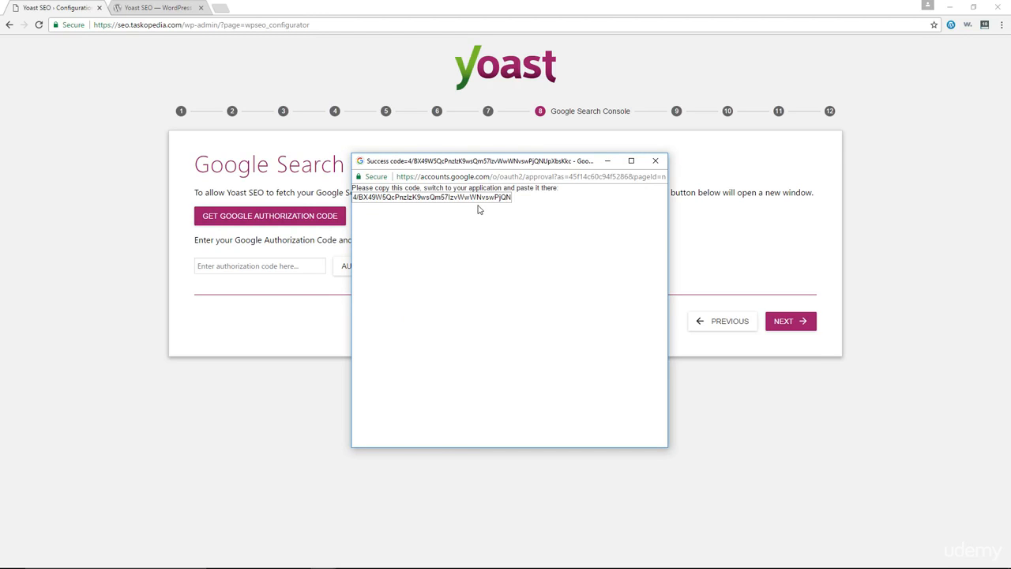
Step: Copy the Google authorization code into the wizard's authorization code field, authenticate, and accept the preselected Search Console profile
click(420, 198)
right_click(435, 199)
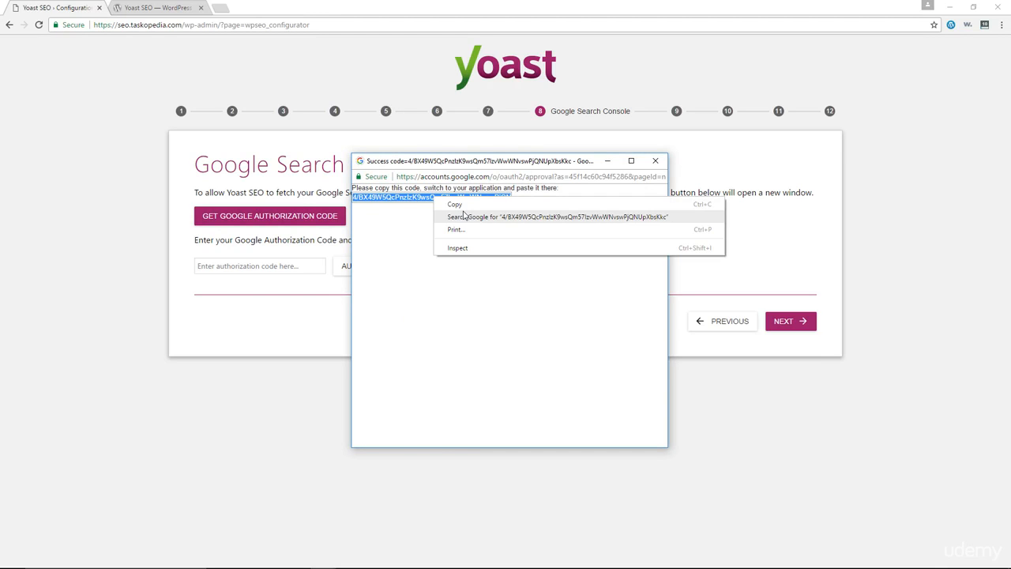
click(463, 211)
click(218, 265)
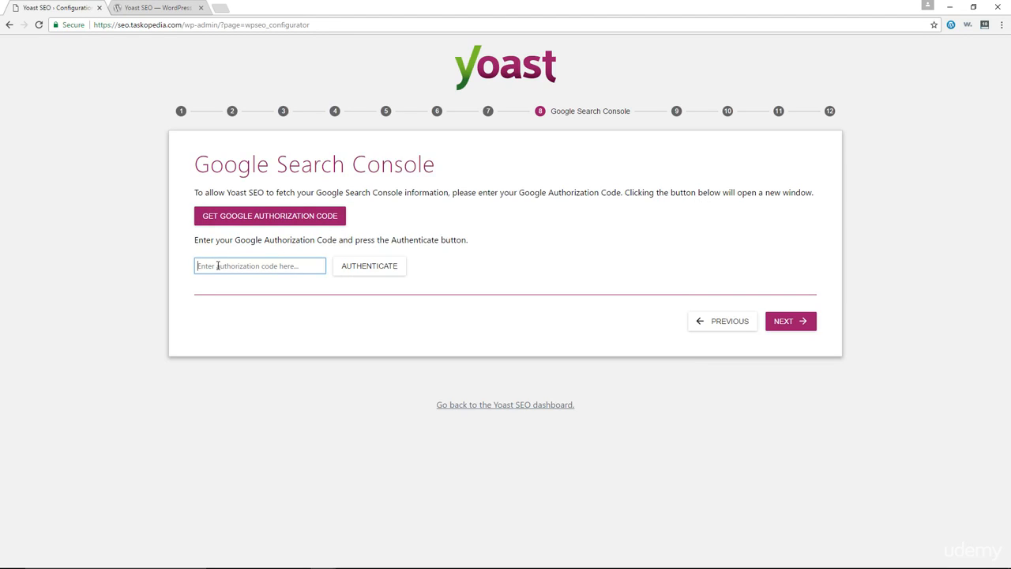
right_click(218, 265)
click(253, 327)
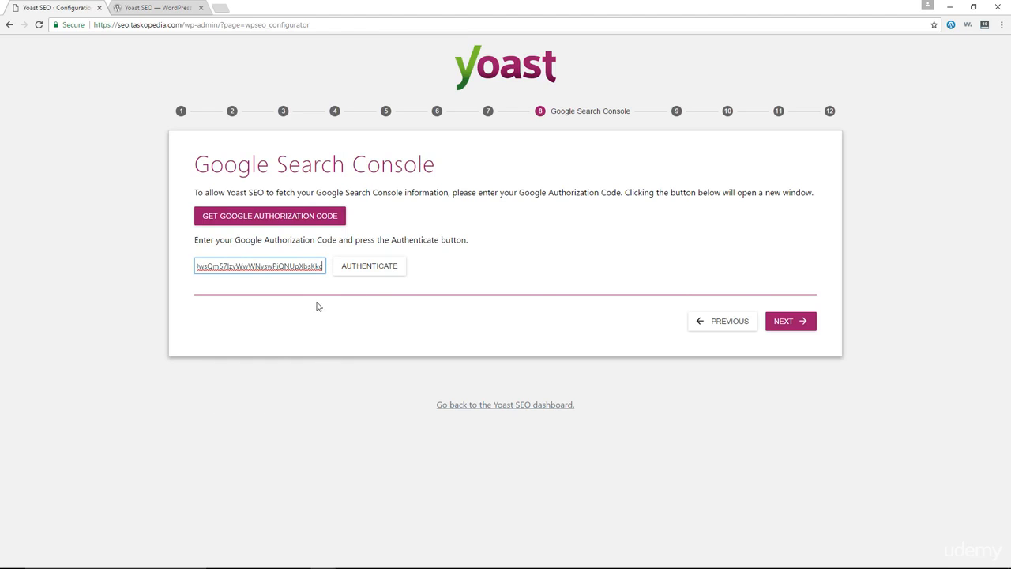
click(371, 269)
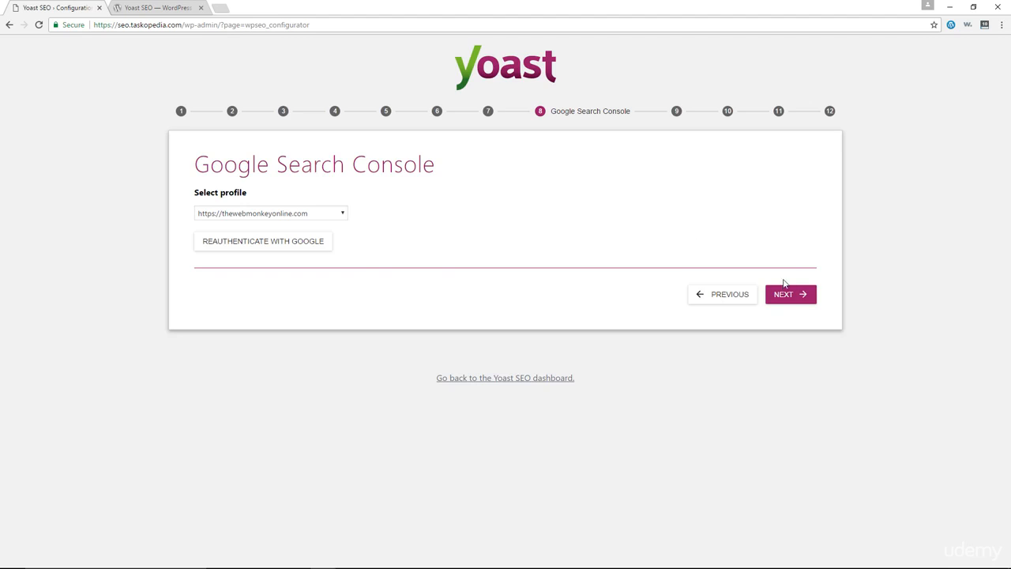
click(785, 295)
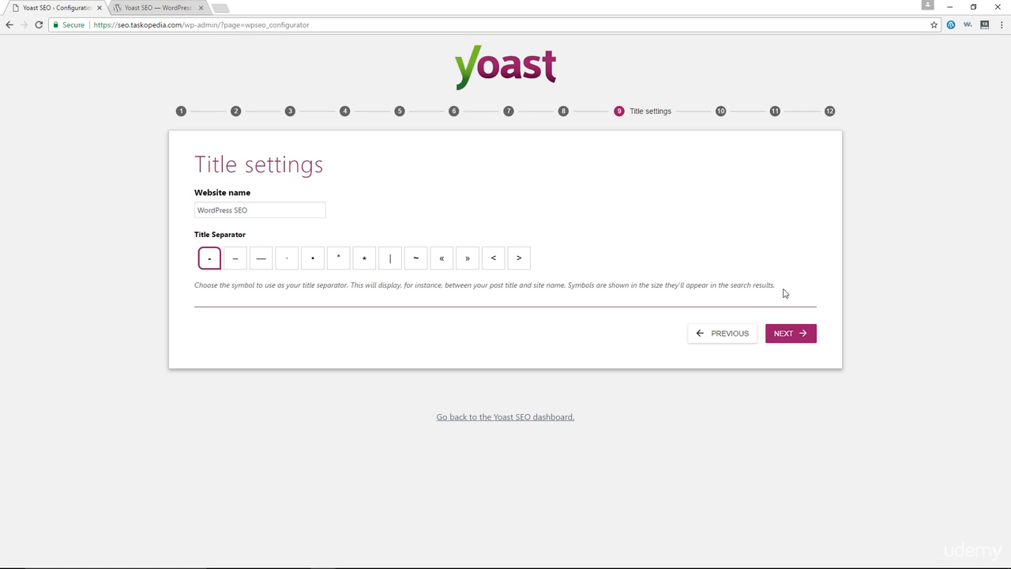
Step: Keep the website name WordPress SEO and the hyphen title separator, and skip the newsletter sign-up
click(257, 210)
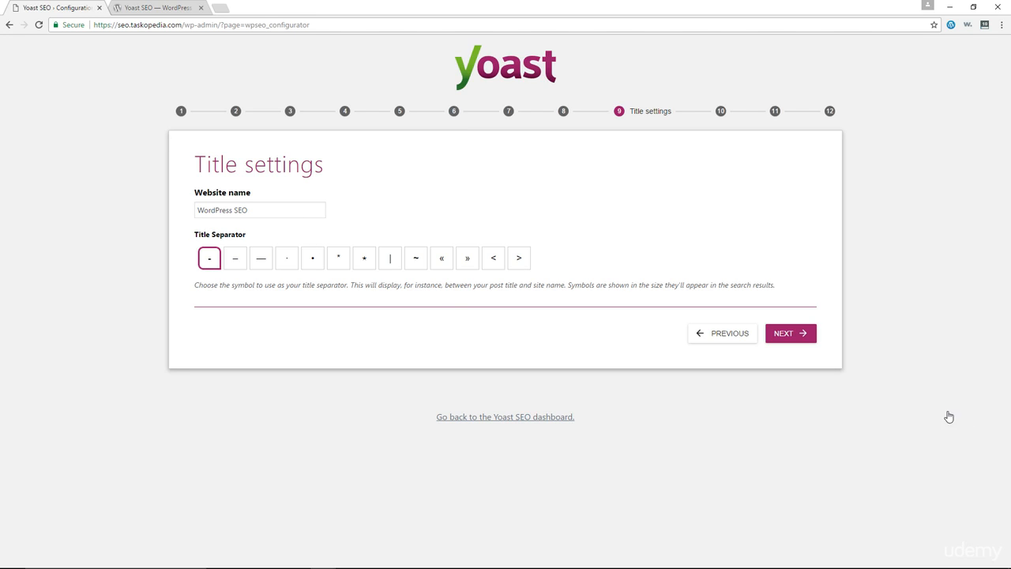
click(790, 338)
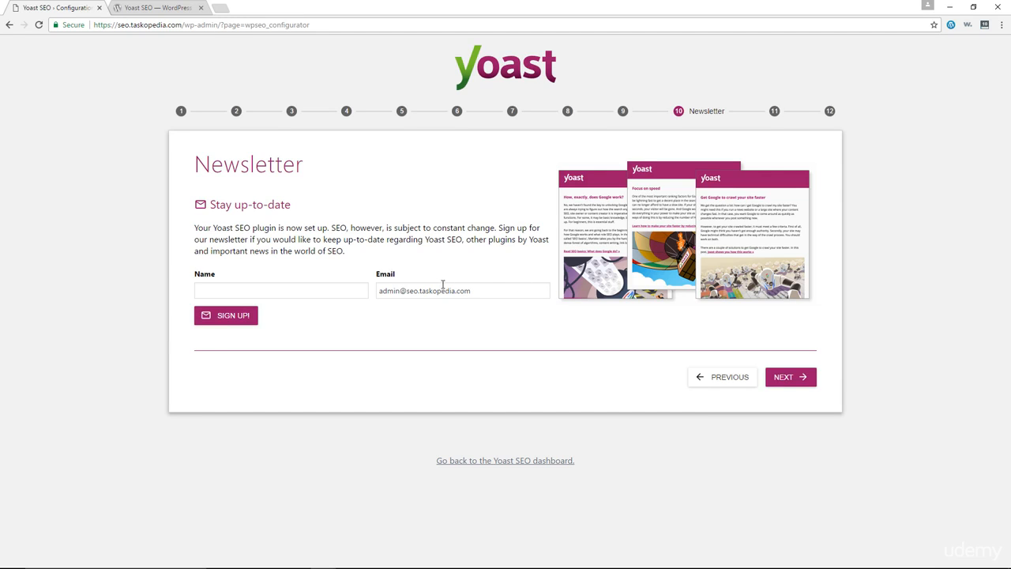
click(790, 383)
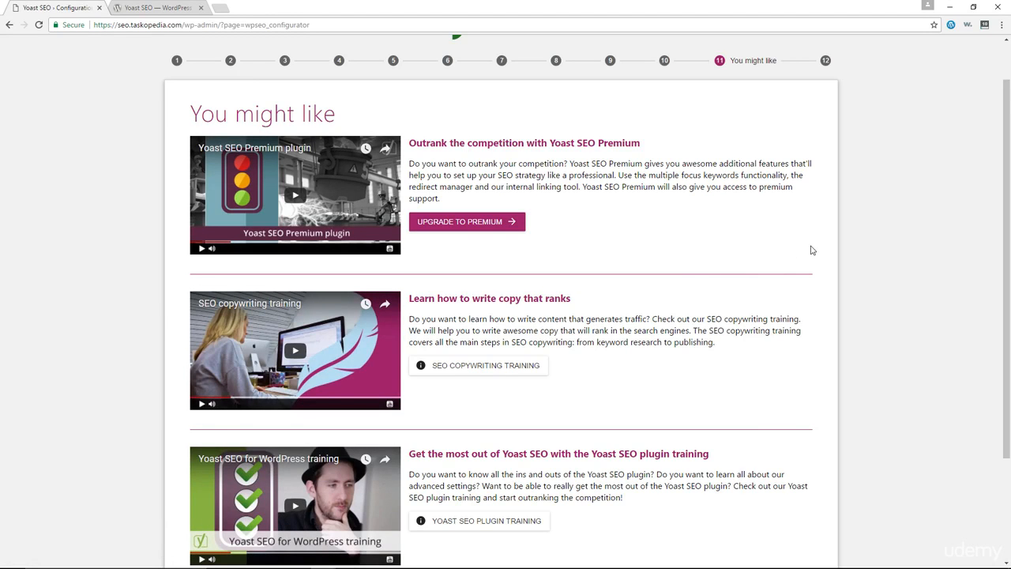
Step: Look through the Premium and training offers, then finish and close the configuration wizard
scroll(806, 243, down, 3)
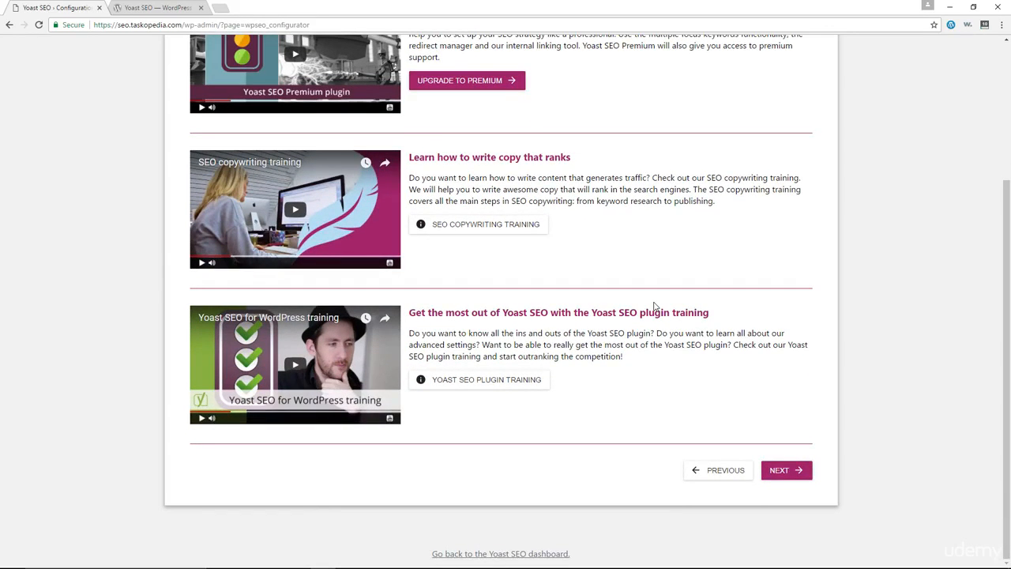
scroll(655, 306, up, 3)
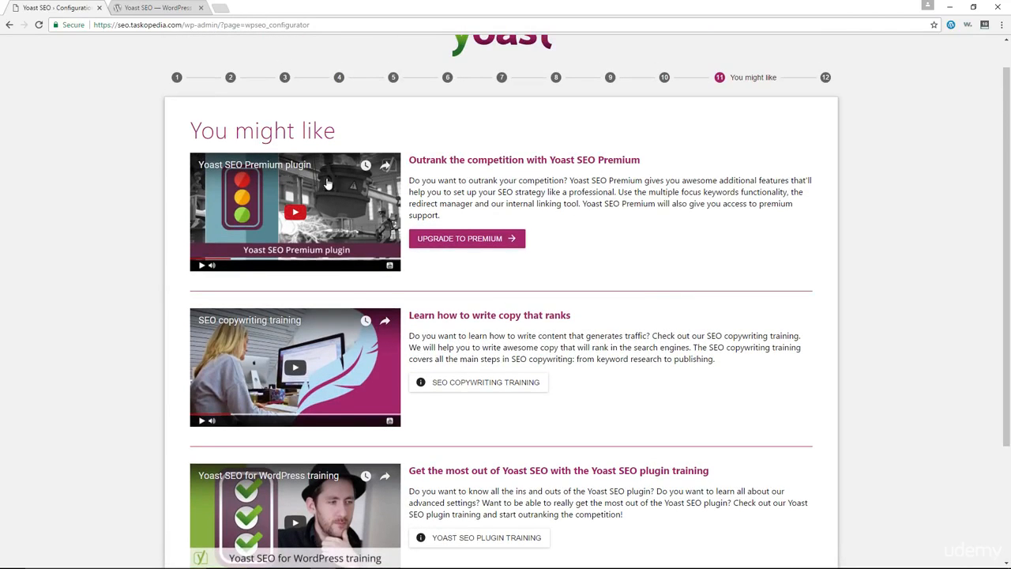
scroll(668, 271, down, 2)
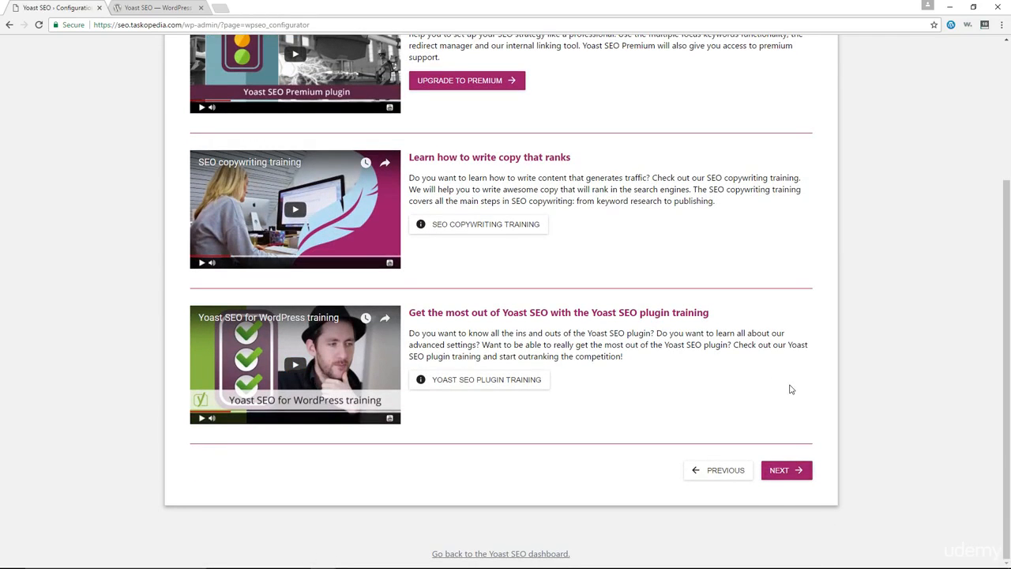
click(785, 471)
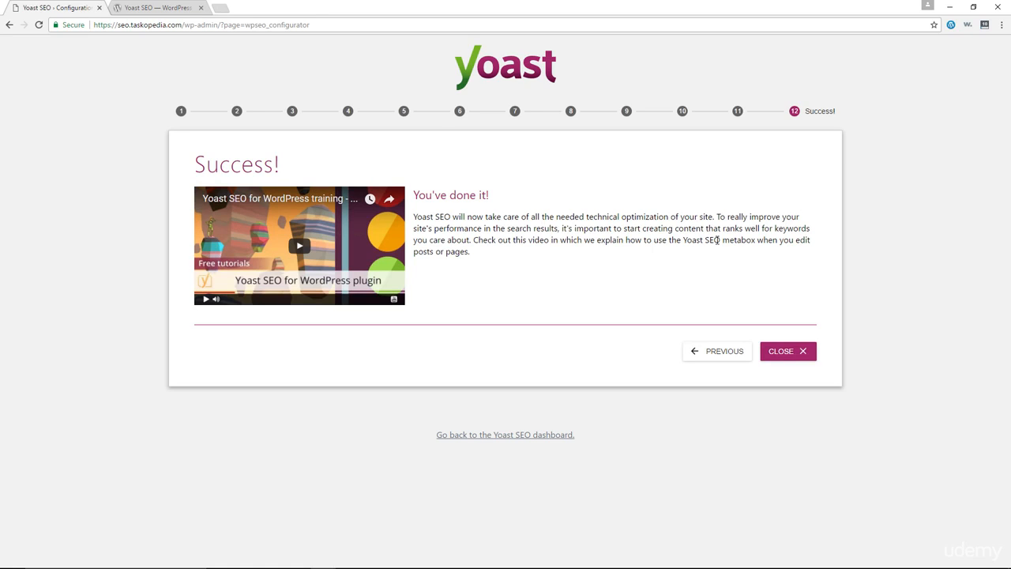
click(795, 355)
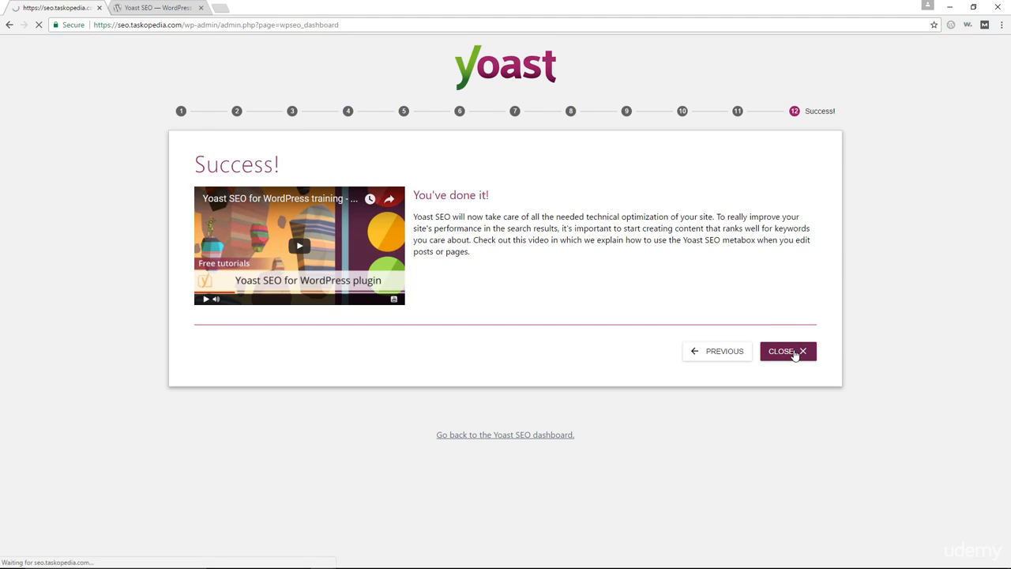